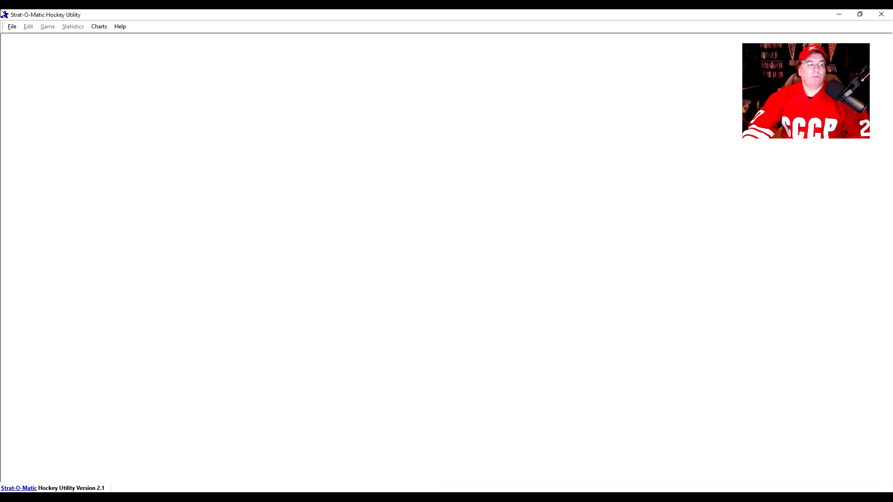
Create a new league named 1972 Summit Series with abbreviation CANUSR and 8 games per team.
left_click(13, 27)
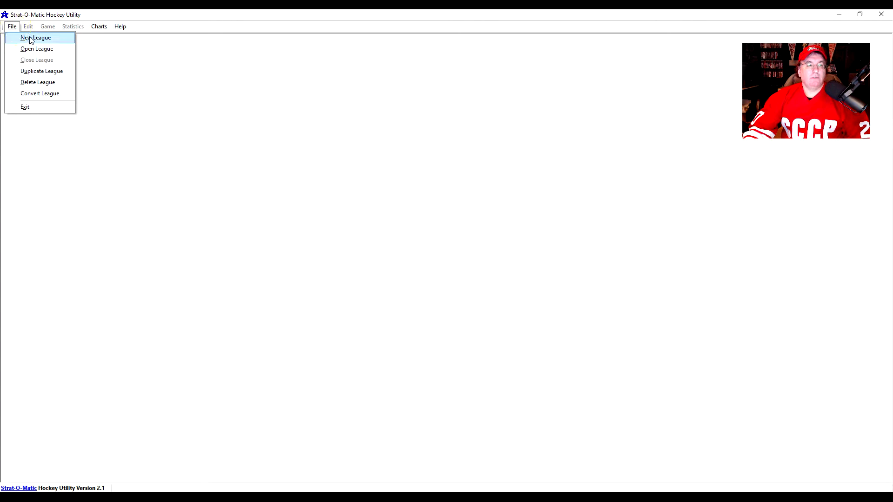
left_click(30, 38)
left_click(462, 237)
type("19")
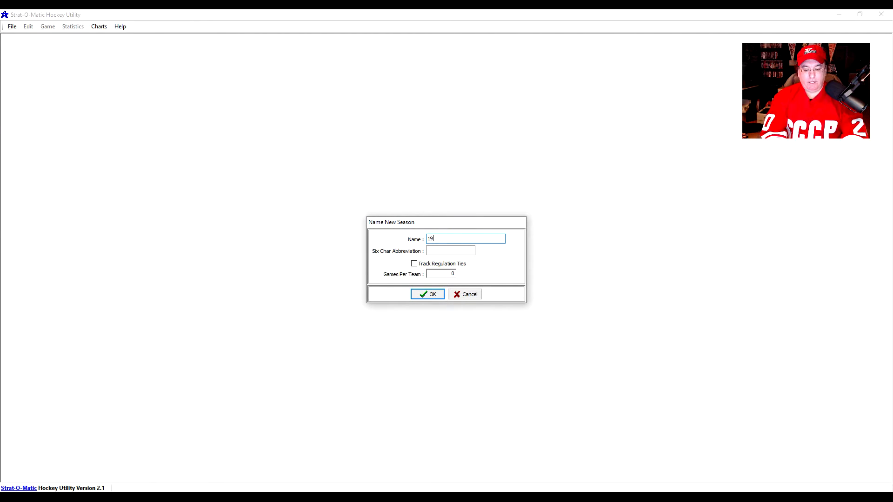
type("72 Summi")
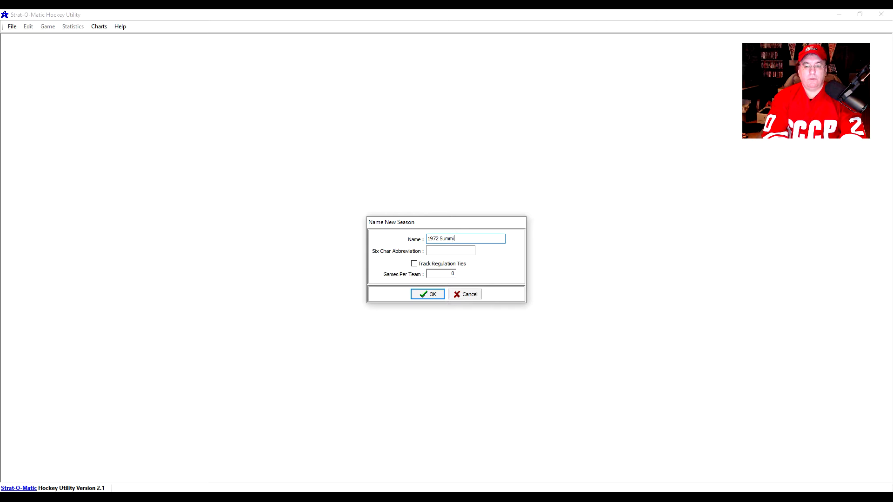
type("t Series")
key("Tab")
type("CANUSR")
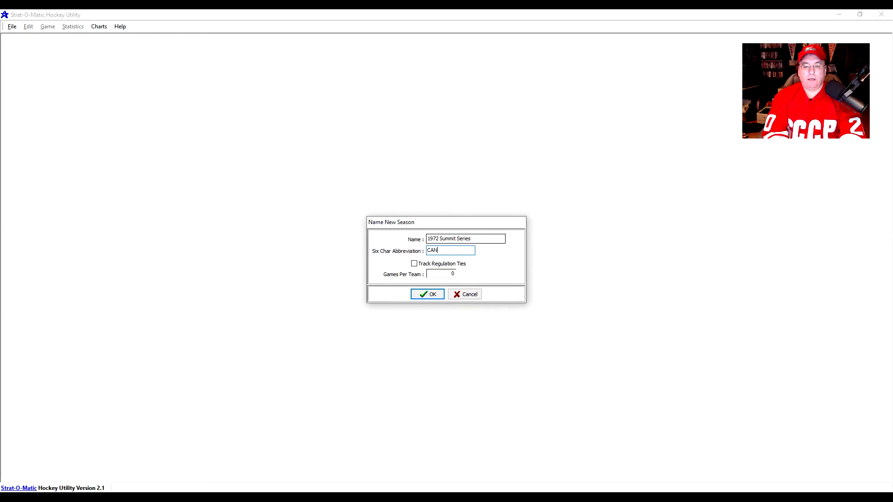
left_click(455, 274)
type("8")
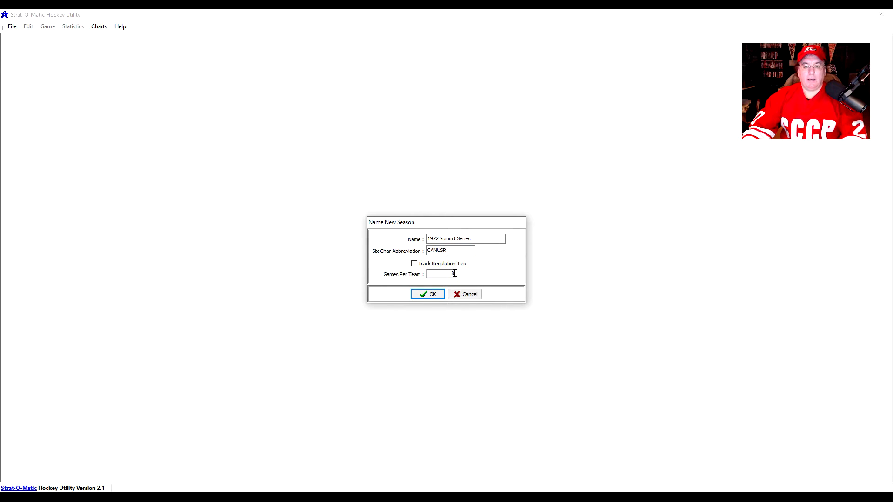
left_click(423, 295)
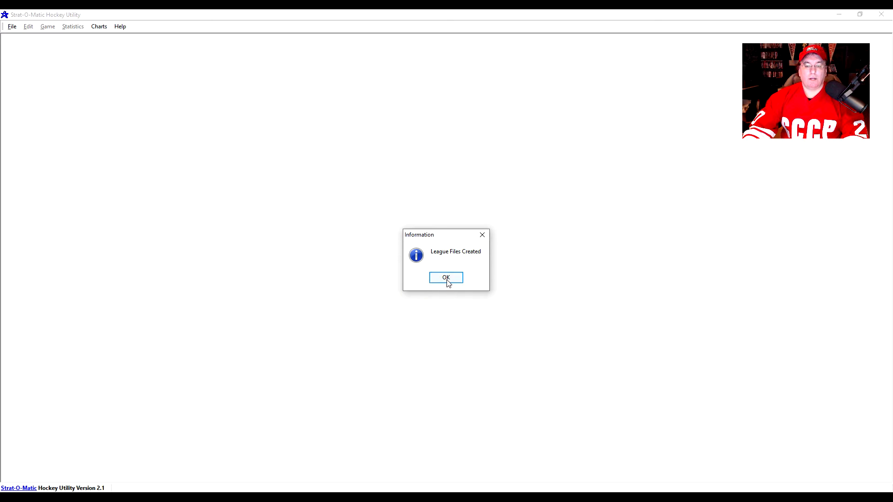
left_click(446, 277)
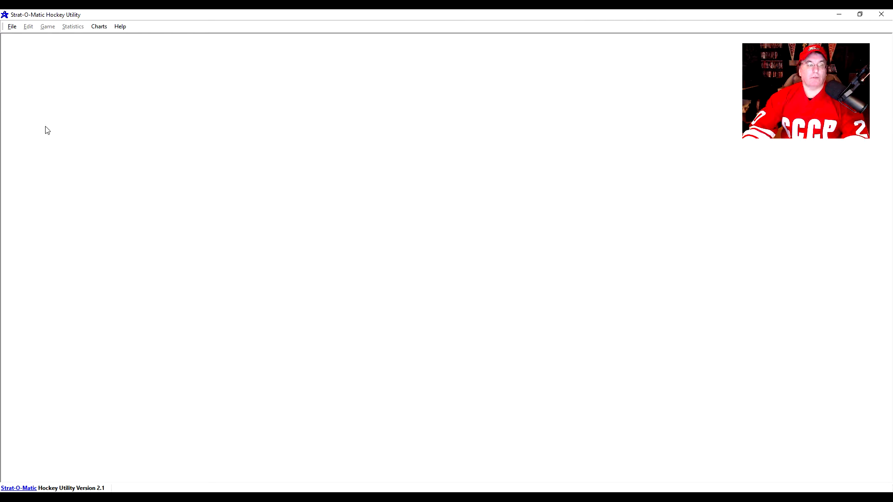
Open the 1972 Summit Series league for editing.
left_click(12, 26)
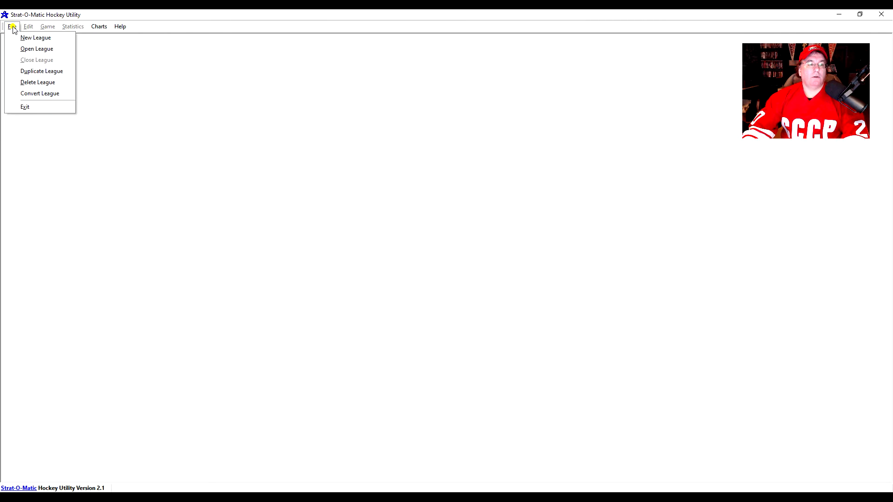
left_click(28, 49)
scroll(501, 252, "down", 1)
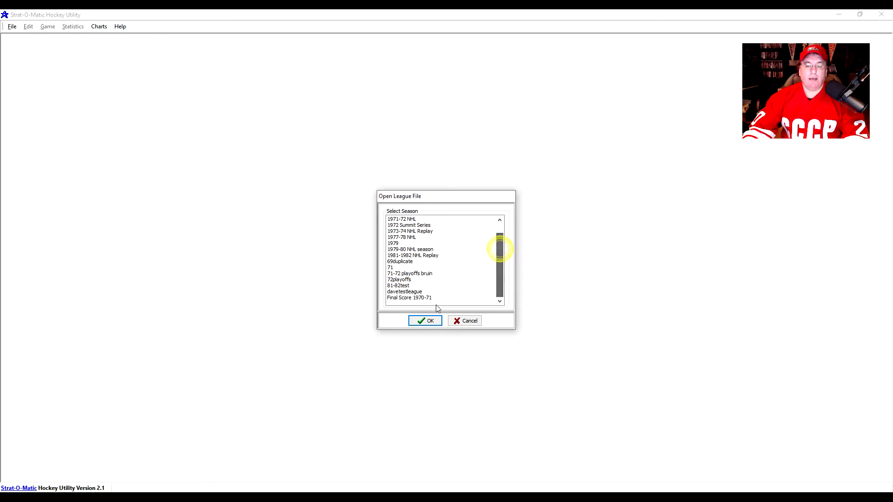
left_click(421, 226)
left_click(429, 320)
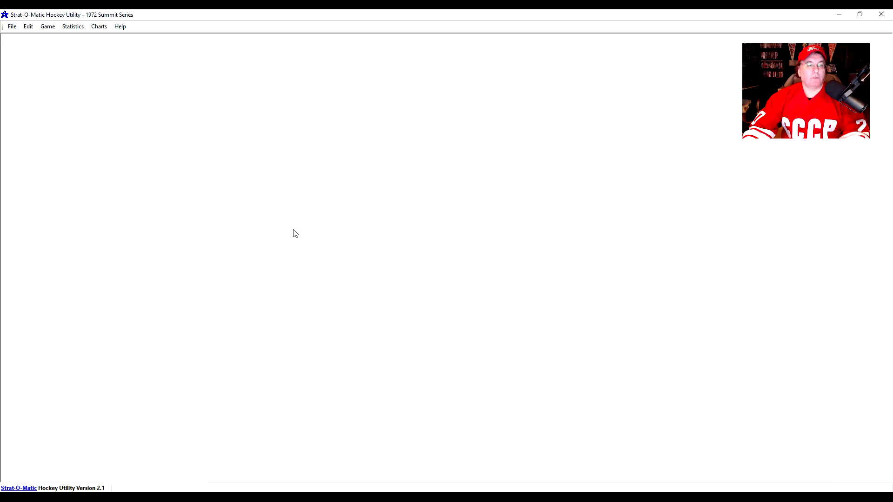
Add a conference named 1972 Summit Series to the league's team setup.
left_click(28, 27)
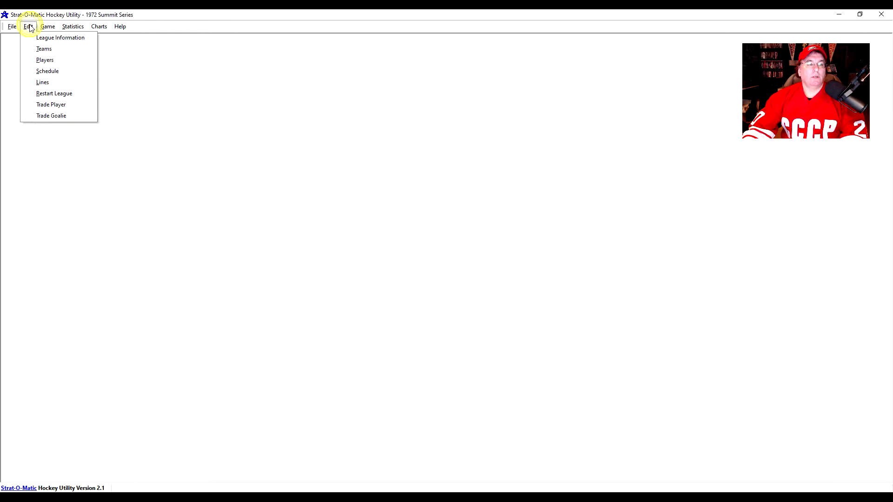
left_click(37, 49)
left_click(453, 205)
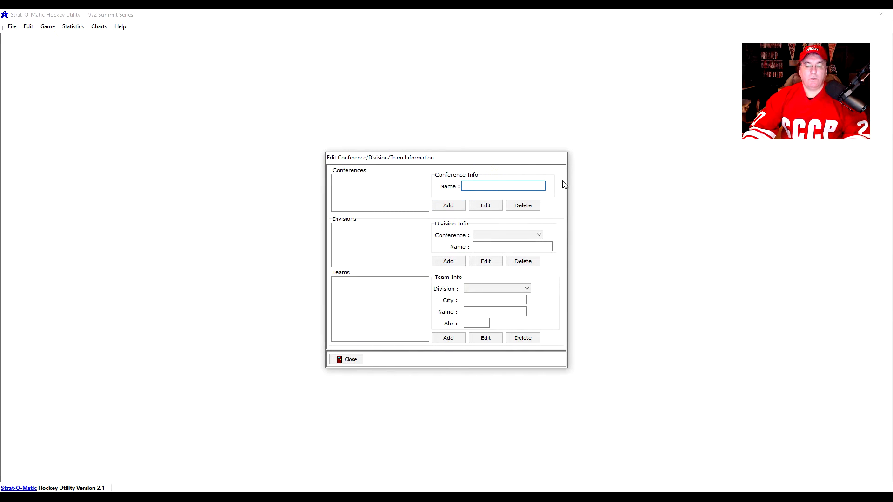
type("1972 Summit Series")
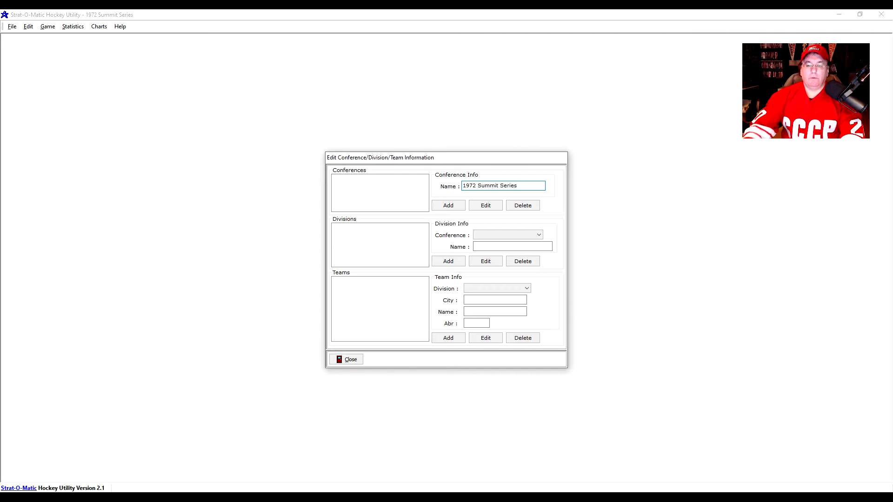
left_click(450, 205)
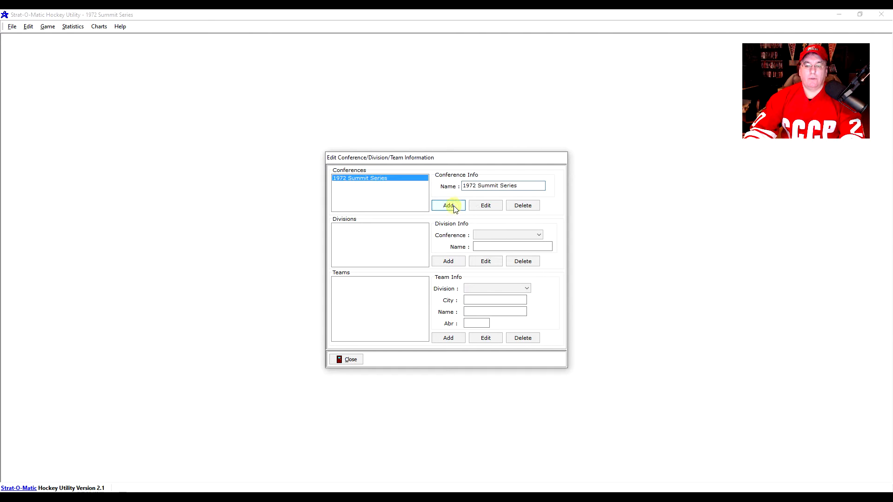
Add a division named International to the 1972 Summit Series conference.
left_click(490, 234)
left_click(494, 243)
left_click(494, 247)
type("International")
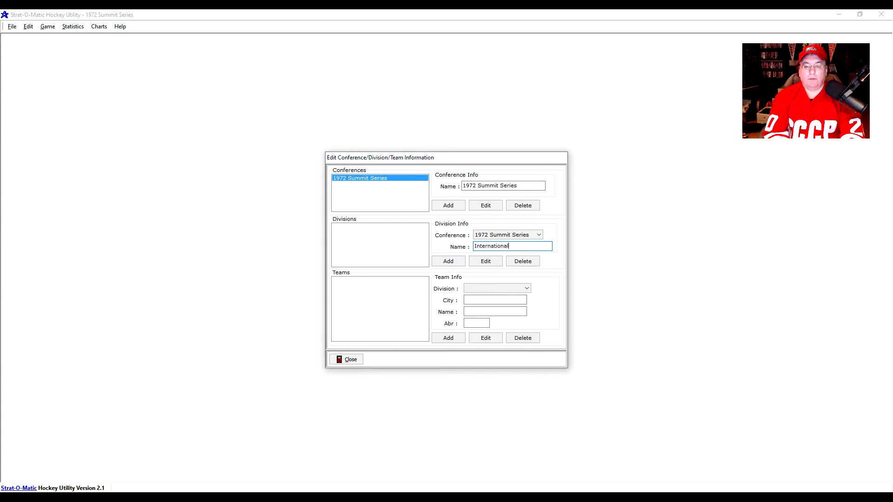
left_click(447, 261)
Add a team to the International division with city Team, name Canada and abbreviation CAN.
left_click(490, 288)
left_click(490, 295)
left_click(493, 300)
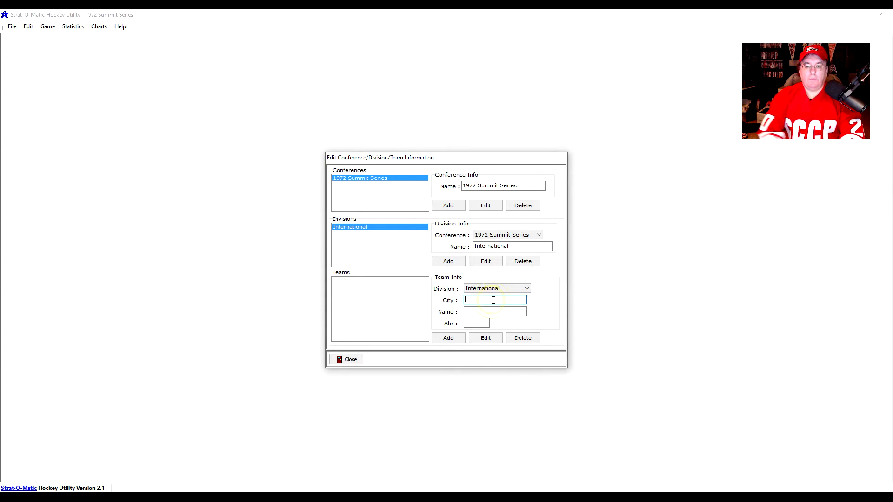
type("Team")
key("BackSpace")
key("BackSpace")
type("am")
key("Tab")
type("Canada")
key("Tab")
type("CAN")
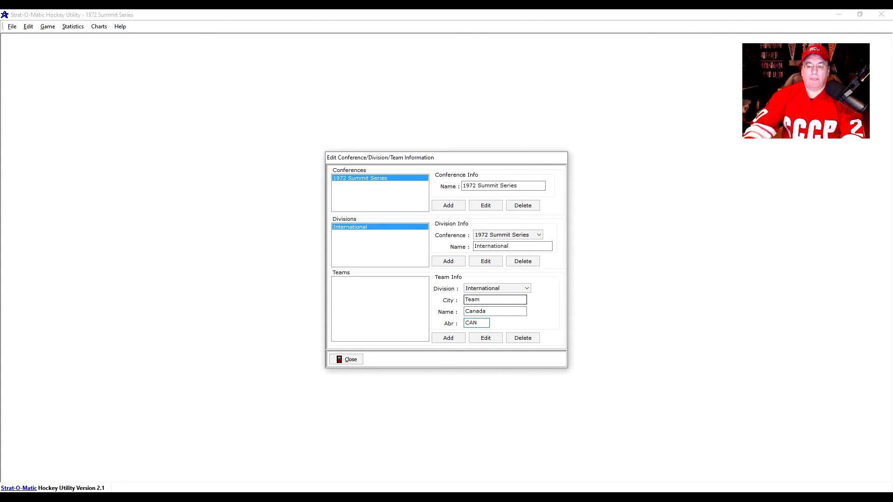
left_click(448, 338)
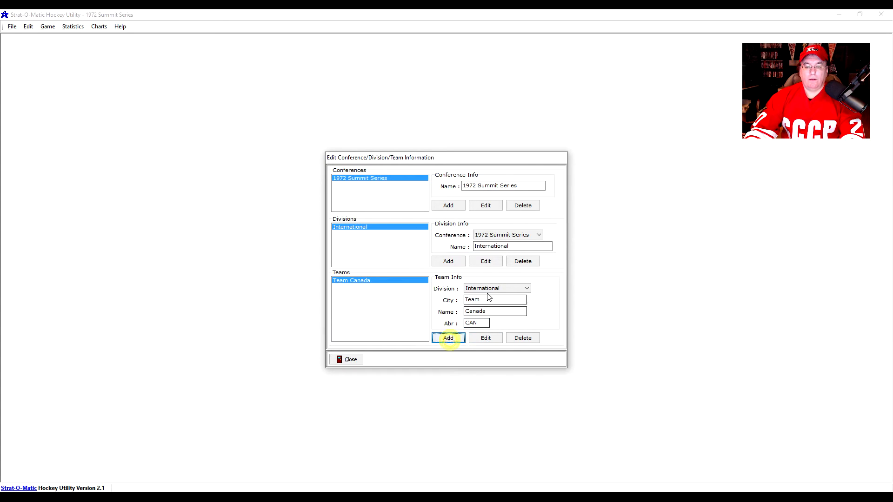
Add a second International team with city Team, name Russia and abbreviation USR, and close the team setup.
double_click(492, 312)
type("Russia")
key("Tab")
type("USR")
left_click(449, 337)
left_click(349, 360)
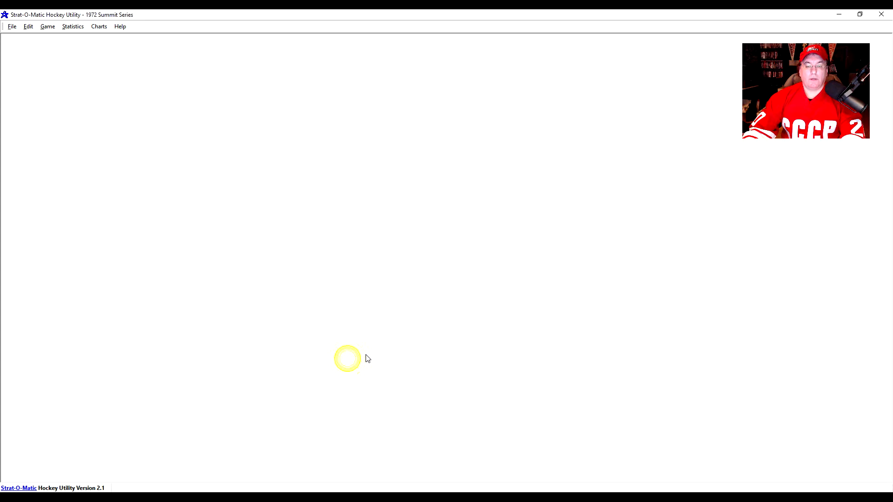
Add Tony Esposito as an active goalie on Team Canada's roster.
left_click(35, 30)
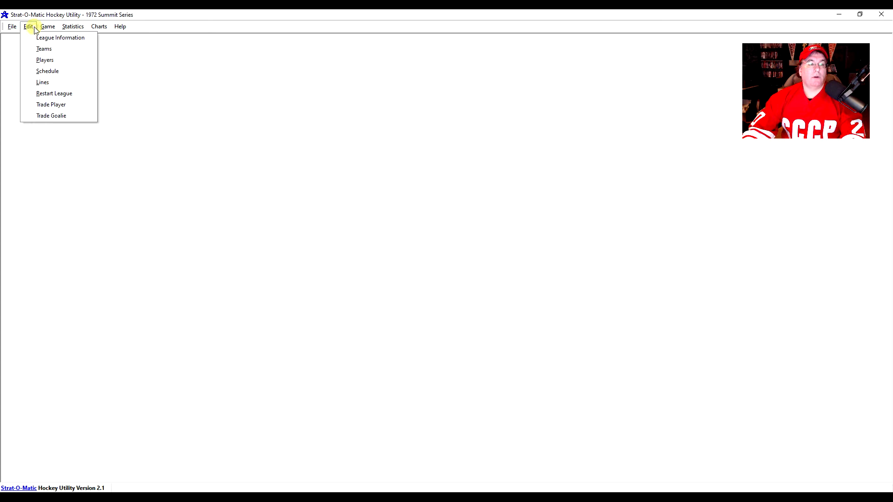
left_click(48, 60)
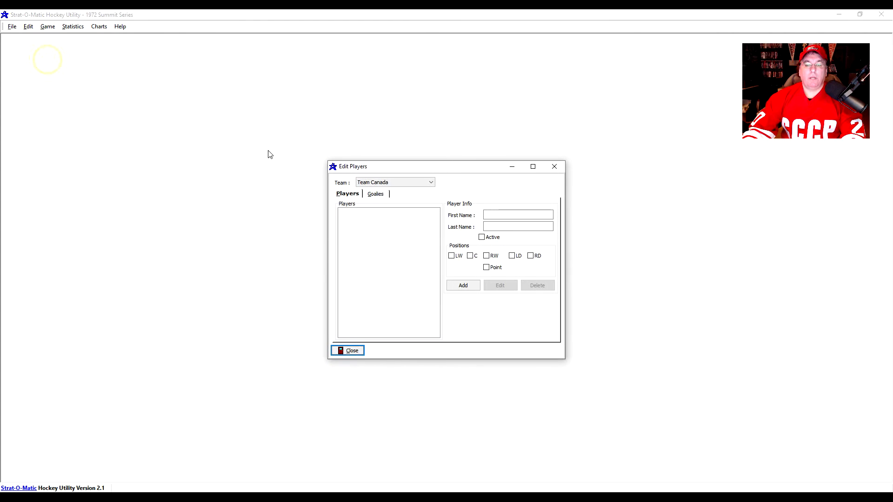
left_click(377, 195)
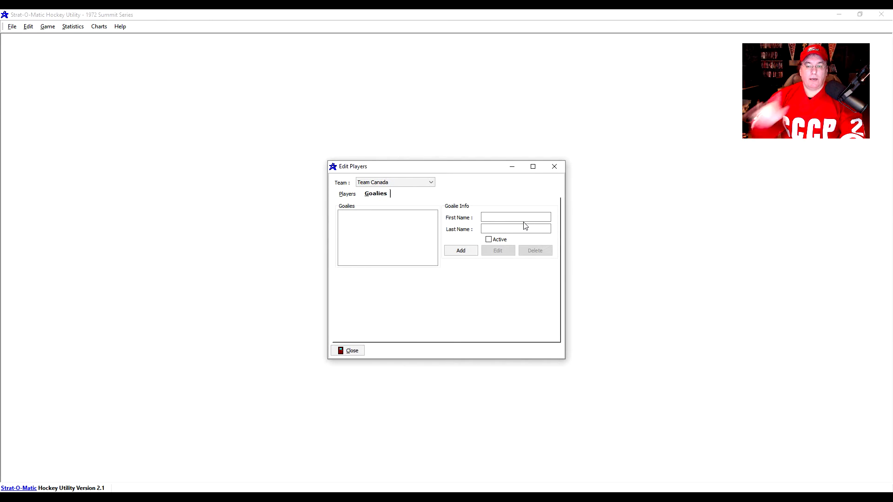
left_click(517, 216)
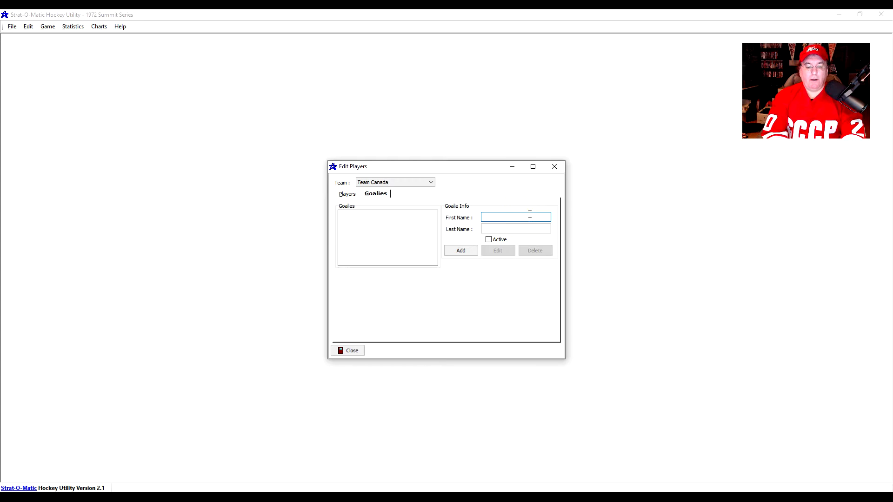
type("Tony")
key("Tab")
type("Esposito")
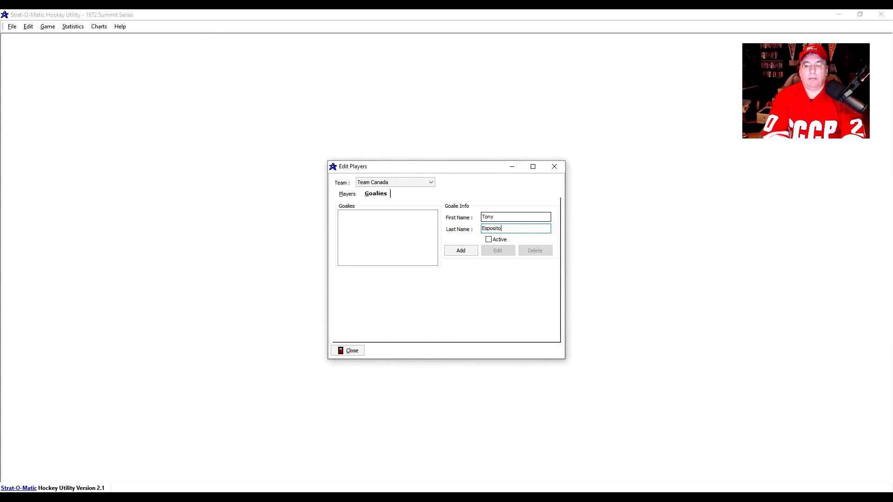
left_click(488, 240)
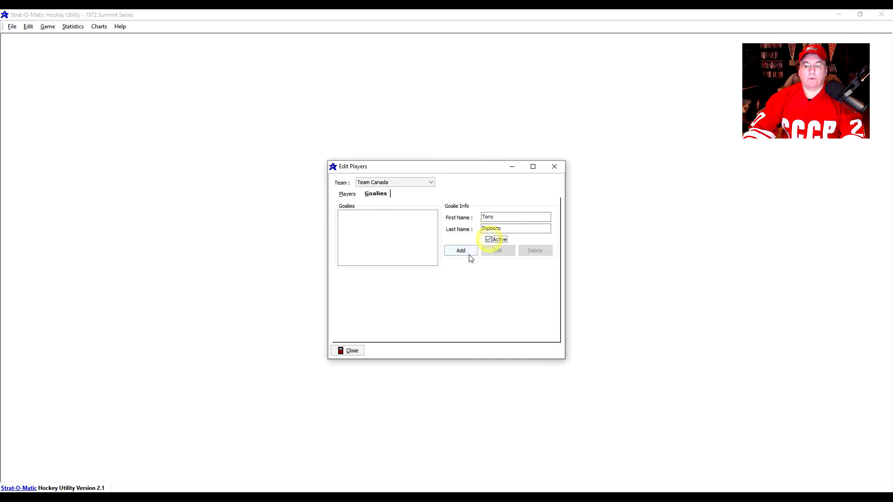
left_click(462, 251)
Add JP Parise to Team Canada's skaters as an active player at position LW.
left_click(347, 193)
left_click(521, 215)
type("PJP")
key("Tab")
type("Parise")
left_click(482, 237)
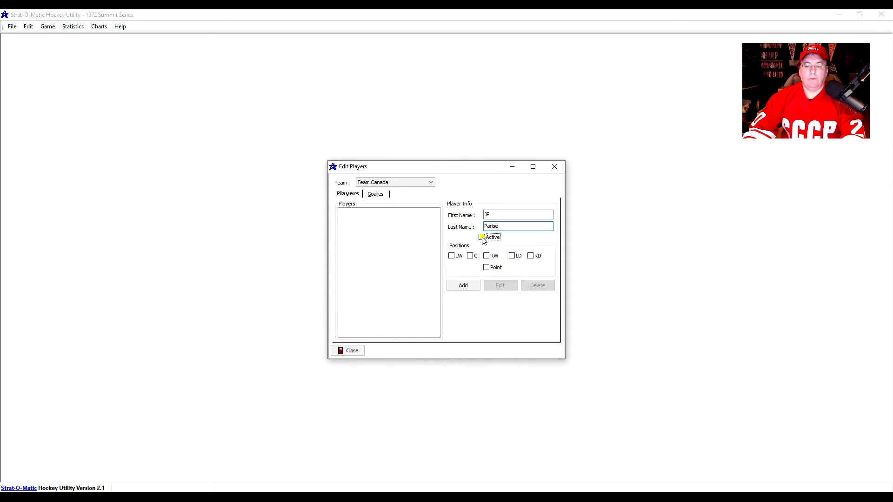
left_click(451, 256)
left_click(463, 286)
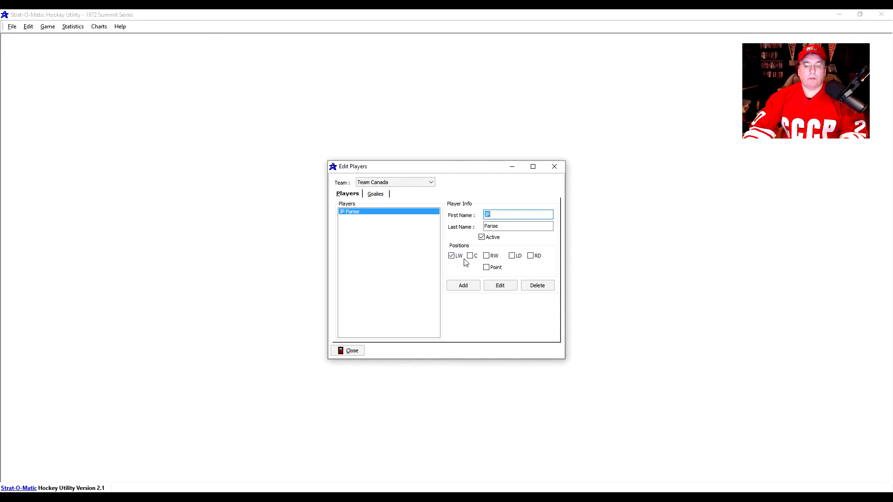
Add Yuri Blinov to Team Russia's skaters as an active player at position LW.
left_click(389, 184)
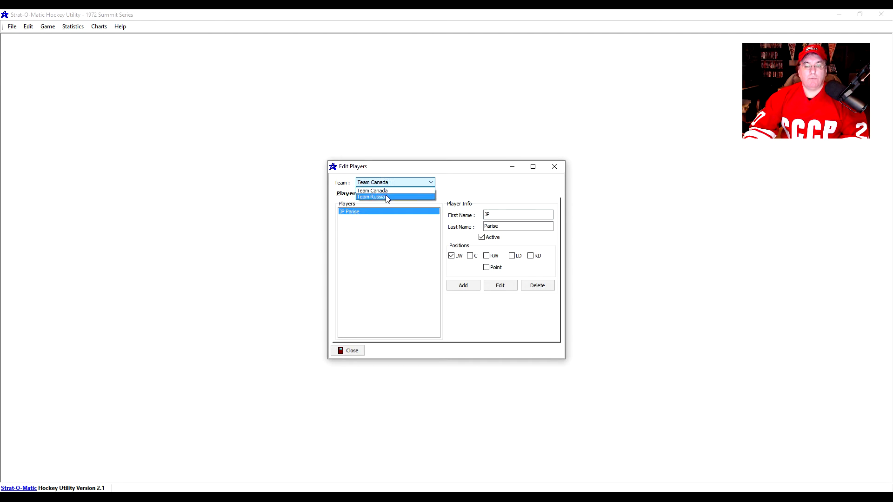
left_click(386, 196)
left_click(507, 215)
type("Yuri")
key("Tab")
type("Blinov")
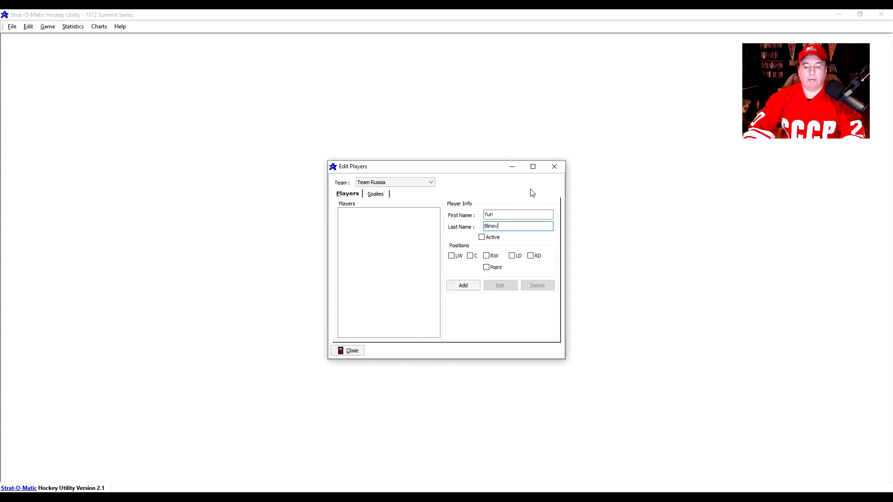
left_click(482, 238)
left_click(451, 255)
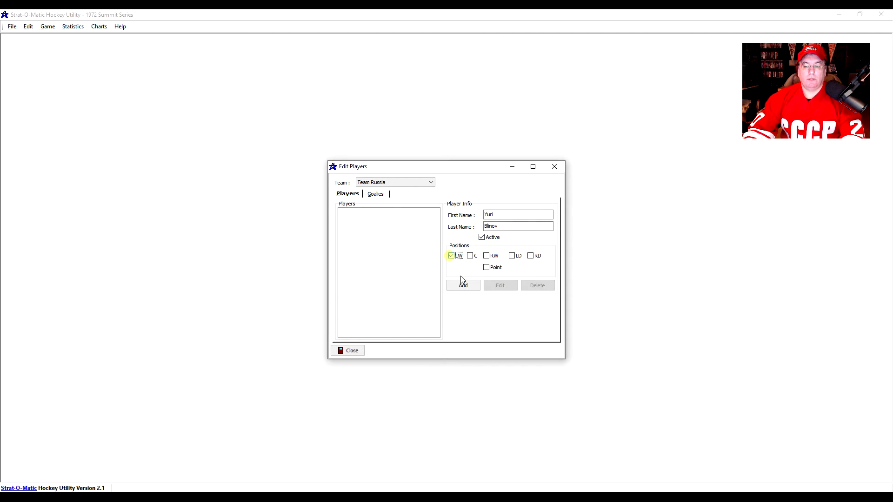
left_click(463, 286)
Add Vladislav Tretiak as an active goalie on Team Russia and return to the skater list.
left_click(375, 194)
left_click(501, 217)
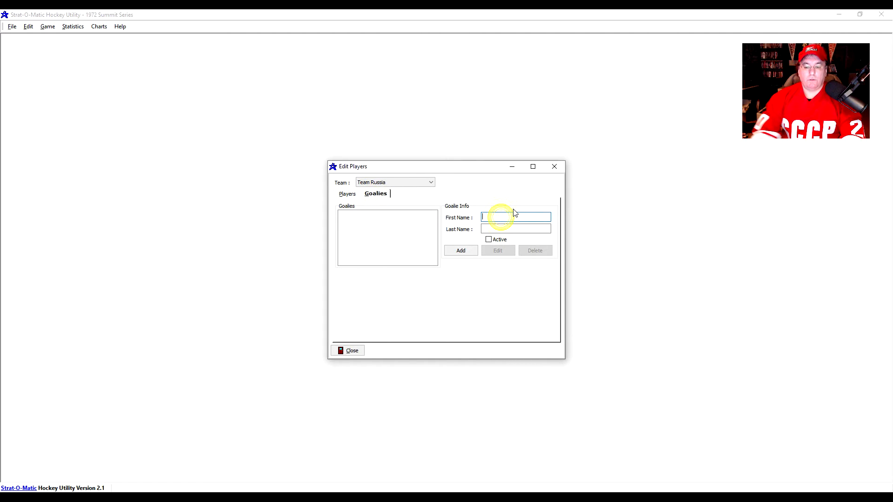
type("Vladi")
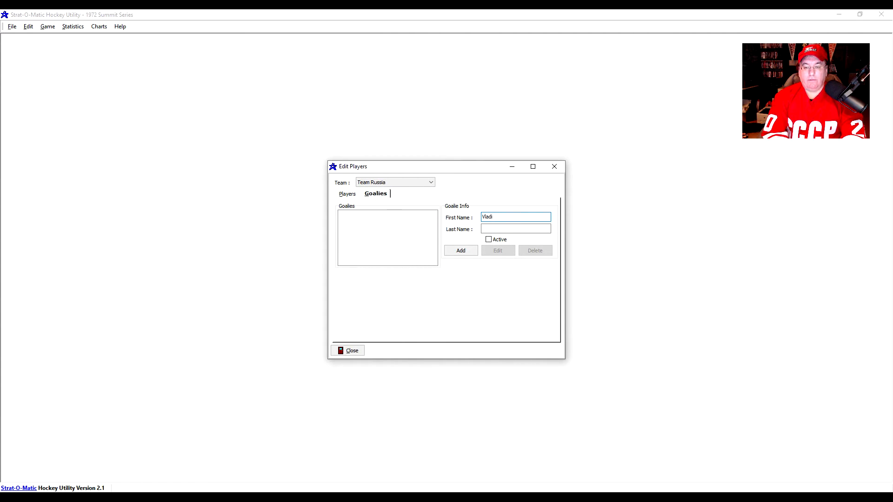
type("slav")
key("Tab")
type("Tretiak")
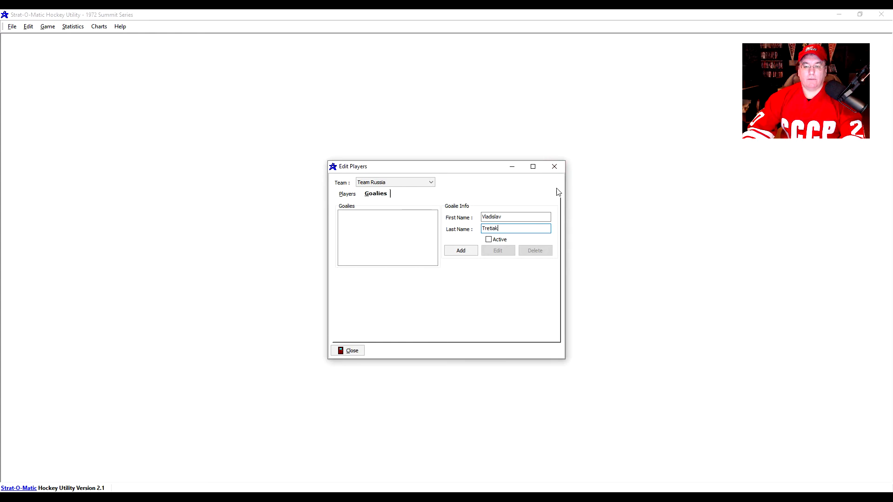
left_click(488, 240)
left_click(467, 251)
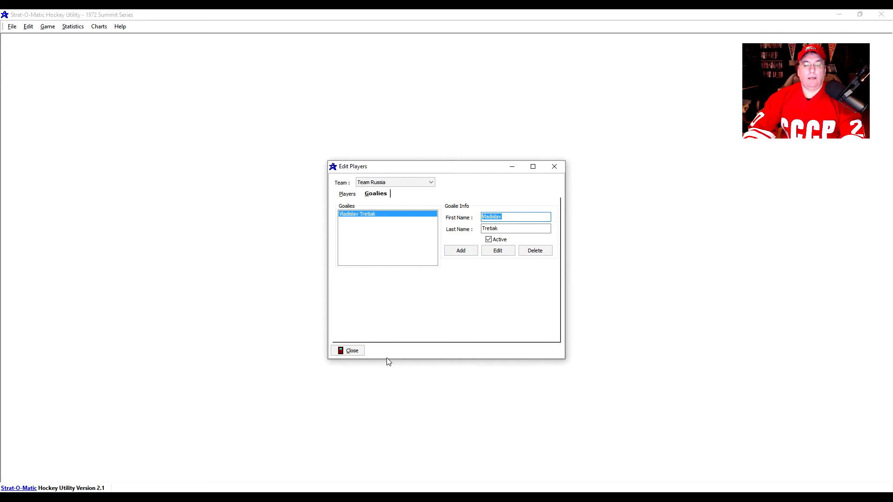
left_click(348, 195)
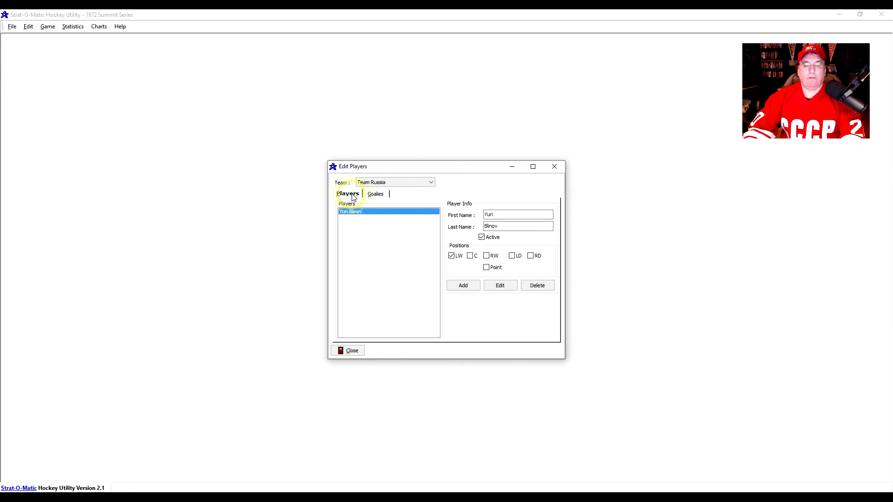
Check Team Russia's goalies and Team Canada's goalies and skaters, and close the player editor.
left_click(376, 193)
left_click(397, 182)
left_click(398, 194)
left_click(348, 194)
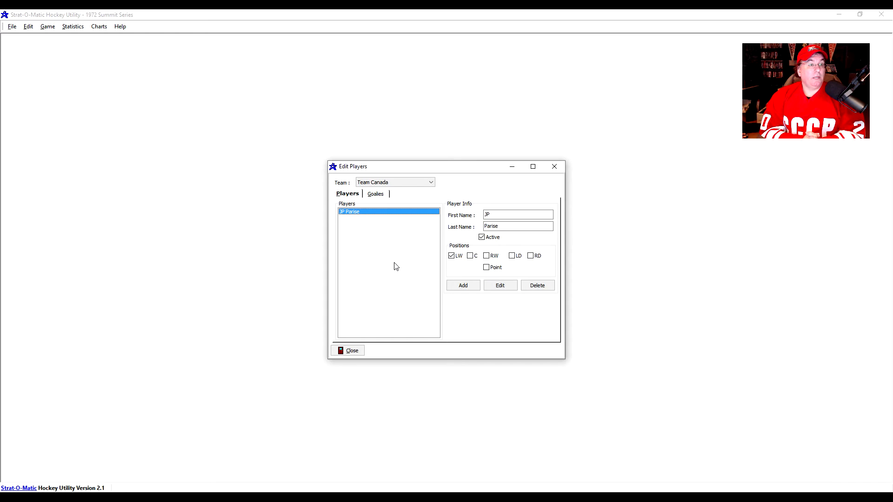
left_click(347, 352)
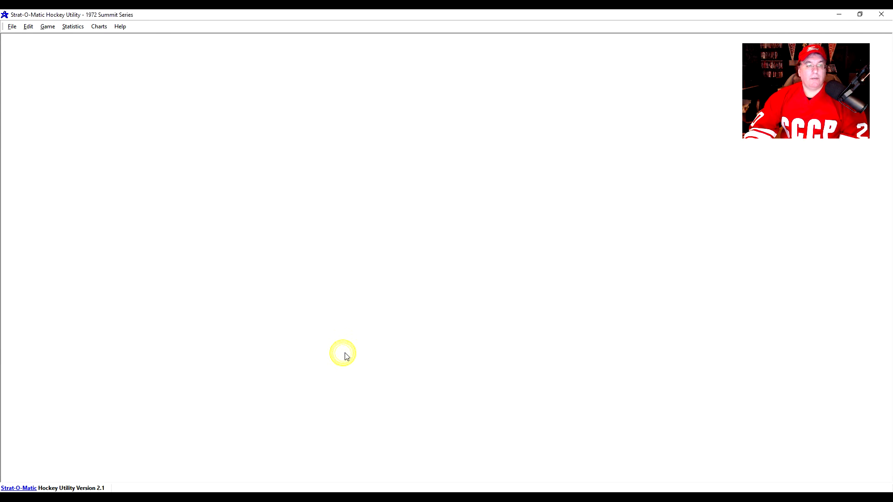
Open the league schedule for editing and set its calendar to September 1972.
left_click(29, 27)
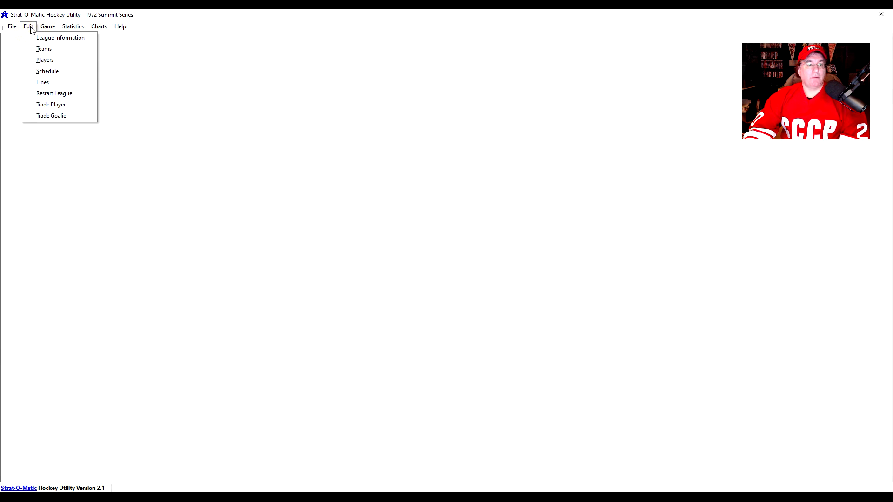
left_click(54, 74)
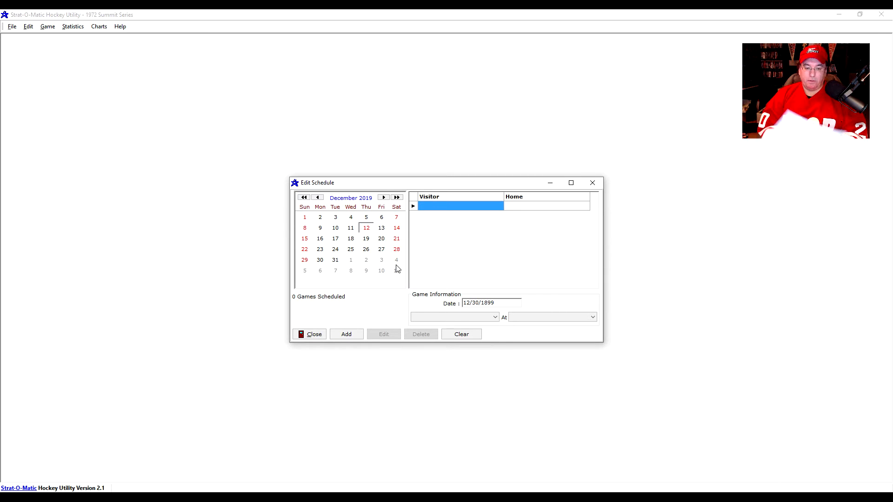
left_click(304, 198)
left_click(304, 198)
left_click(304, 198)
left_click(303, 198)
left_click(304, 198)
left_click(304, 198)
left_click(304, 198)
left_click(304, 198)
double_click(303, 198)
double_click(304, 198)
double_click(303, 199)
double_click(303, 198)
left_click(304, 198)
double_click(304, 199)
double_click(304, 198)
double_click(304, 198)
left_click(303, 198)
double_click(304, 198)
double_click(304, 198)
double_click(304, 198)
double_click(304, 198)
double_click(304, 198)
left_click(303, 198)
double_click(304, 198)
double_click(304, 198)
double_click(304, 198)
double_click(304, 198)
left_click(304, 198)
left_click(304, 198)
left_click(304, 198)
left_click(304, 198)
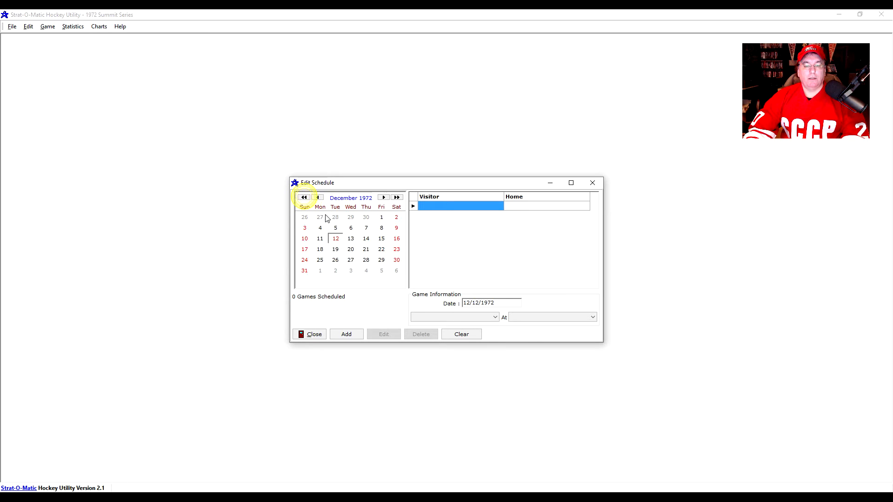
left_click(319, 198)
left_click(319, 199)
left_click(319, 198)
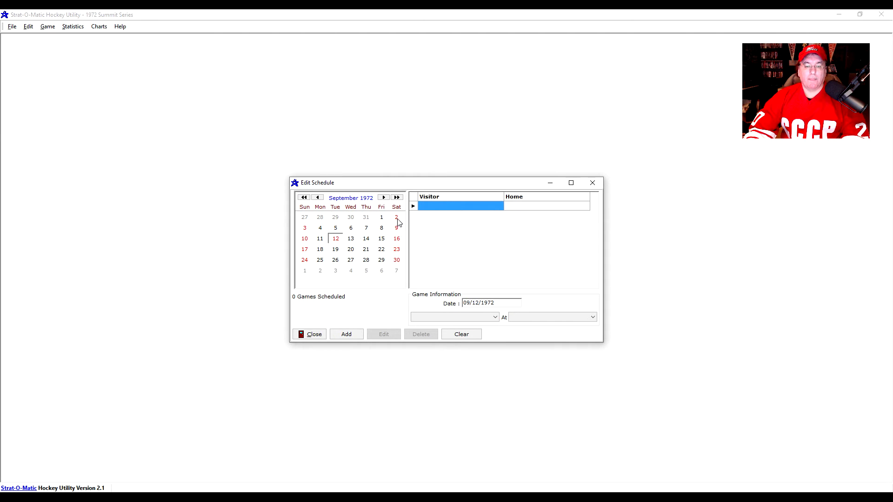
Schedule a game on 09/02/1972 with Team Russia visiting Team Canada.
left_click(495, 317)
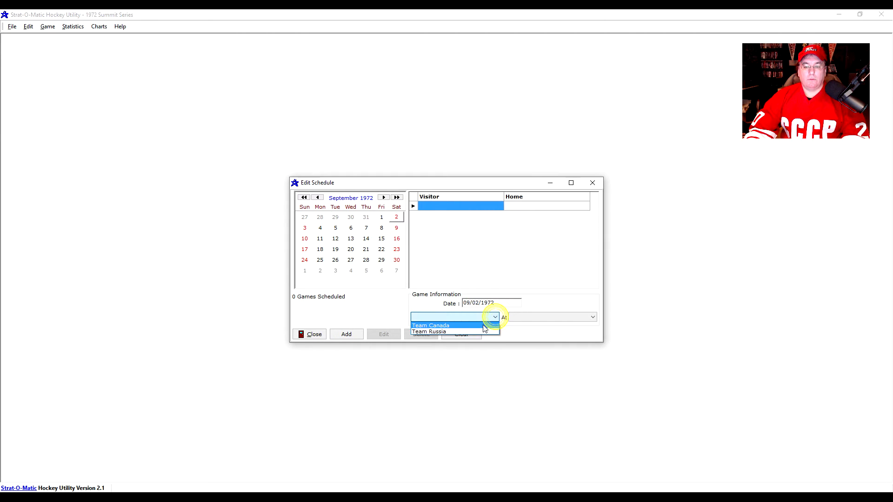
left_click(481, 331)
left_click(593, 317)
left_click(576, 324)
left_click(347, 334)
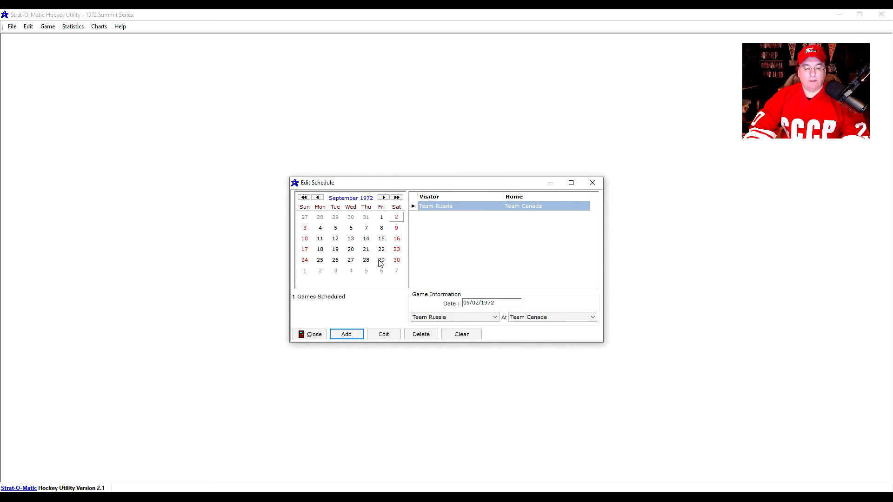
Schedule a game on 09/04/1972 with Team Russia visiting Team Canada.
left_click(320, 227)
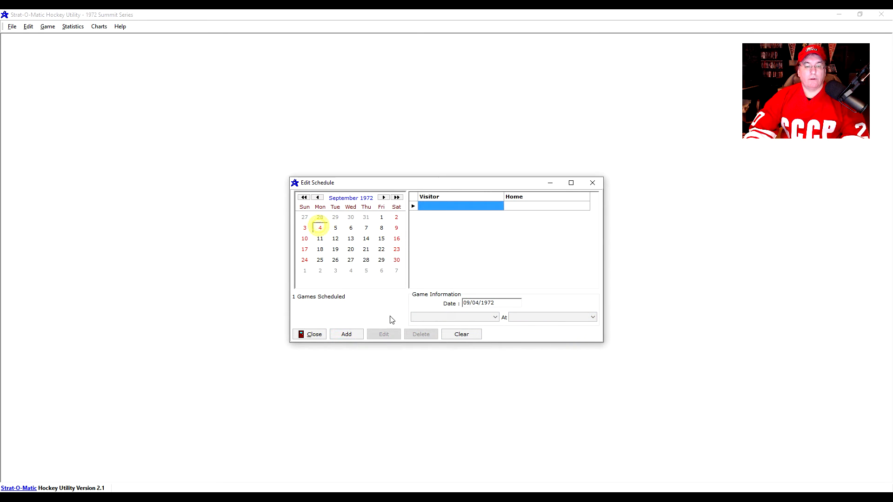
left_click(495, 317)
left_click(486, 331)
left_click(577, 317)
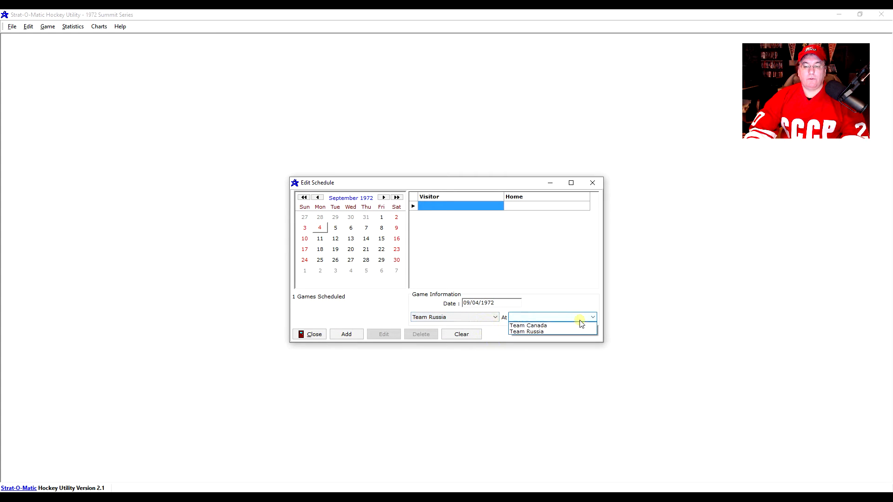
left_click(577, 325)
left_click(348, 334)
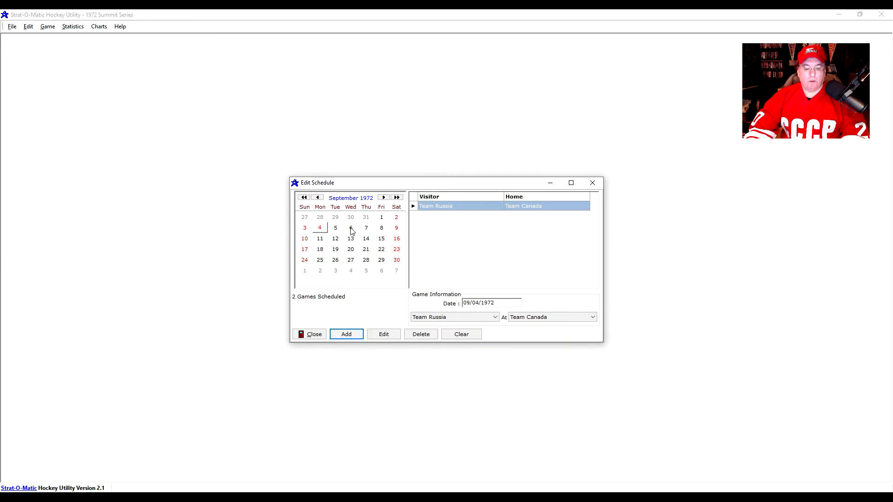
Schedule a game on 09/06/1972 with Team Russia visiting Team Canada.
left_click(351, 228)
left_click(473, 317)
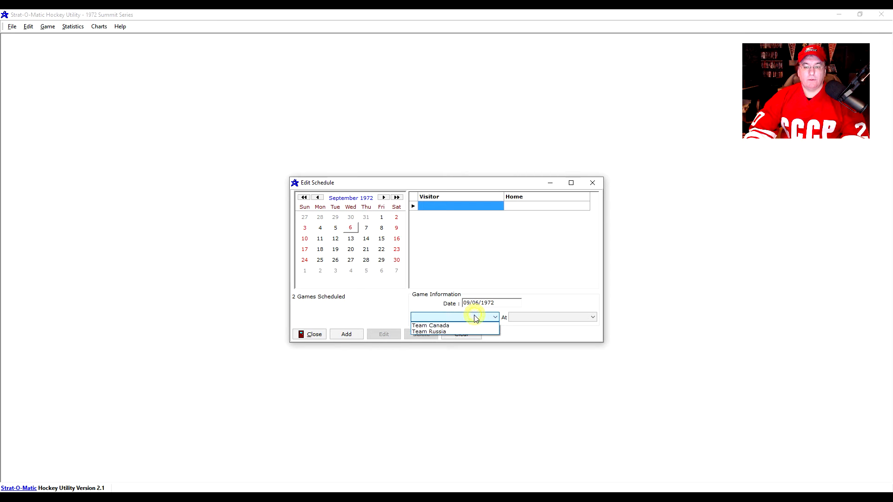
left_click(469, 330)
left_click(551, 317)
left_click(552, 326)
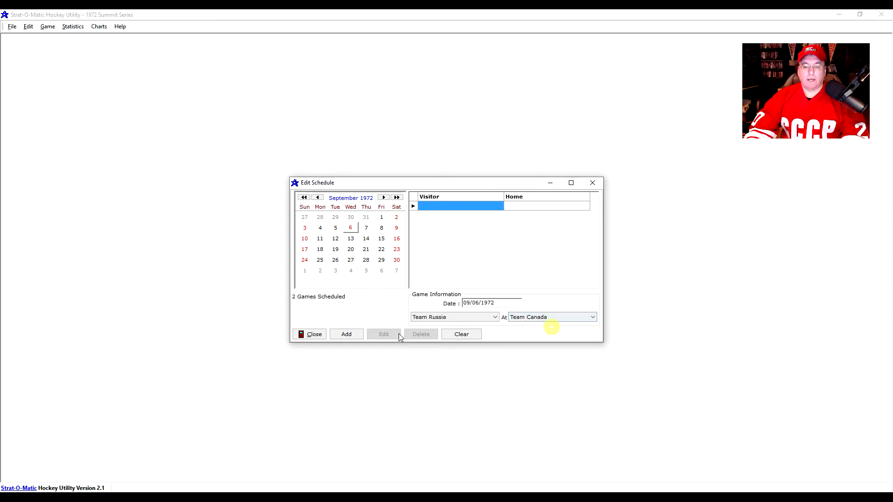
left_click(348, 335)
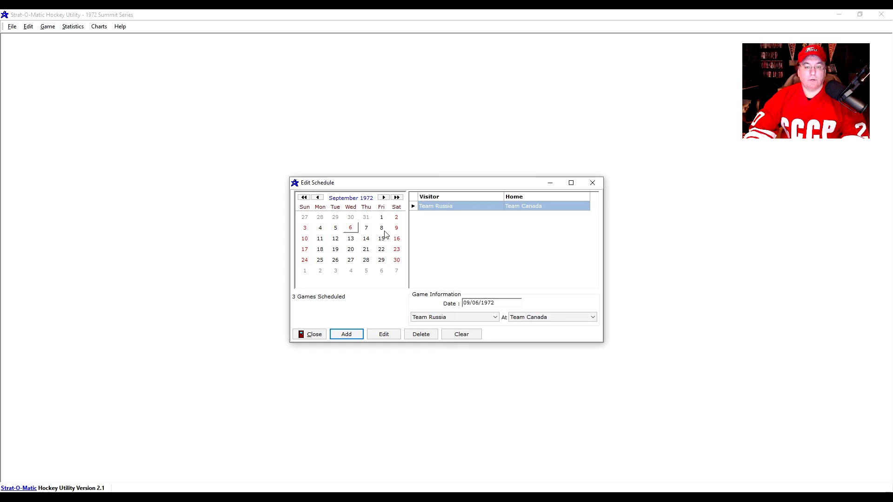
Schedule a game on 09/08/1972 with Team Russia visiting Team Canada.
left_click(381, 228)
left_click(477, 318)
left_click(475, 331)
left_click(542, 318)
left_click(538, 326)
left_click(347, 335)
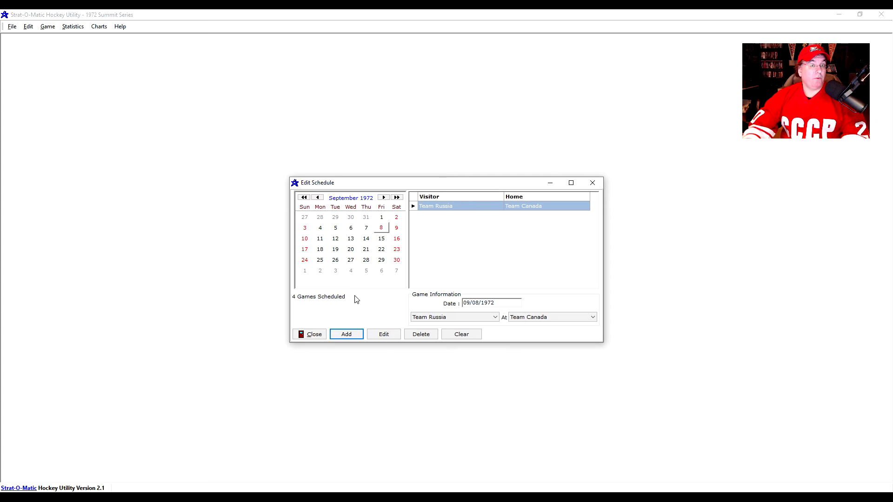
Schedule a game on 09/22/1972 with Team Canada visiting Team Russia.
left_click(381, 250)
left_click(442, 316)
left_click(442, 325)
left_click(541, 318)
left_click(540, 331)
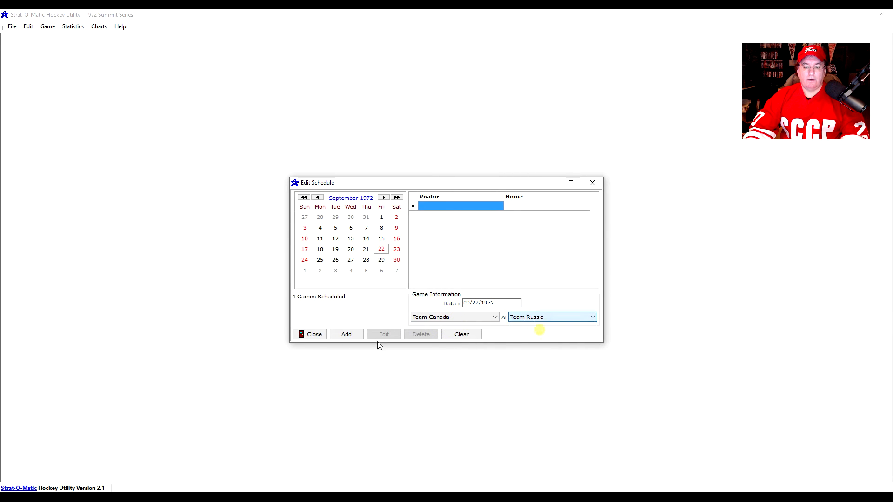
left_click(346, 335)
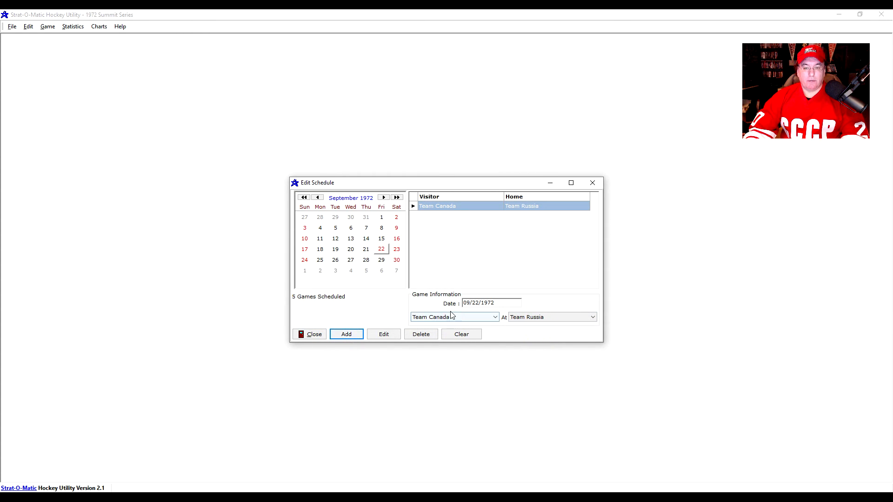
Schedule a game on 09/24/1972 with Team Canada visiting Team Russia.
left_click(305, 260)
left_click(472, 317)
left_click(465, 325)
left_click(550, 317)
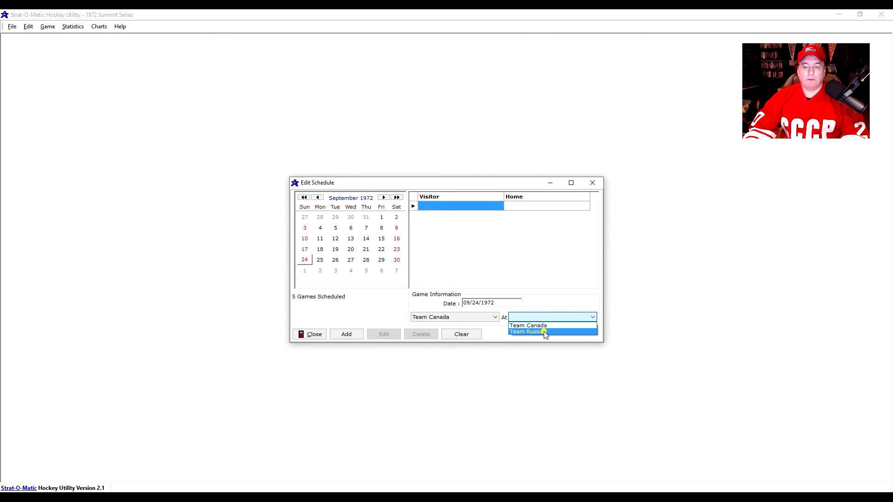
left_click(544, 332)
left_click(345, 334)
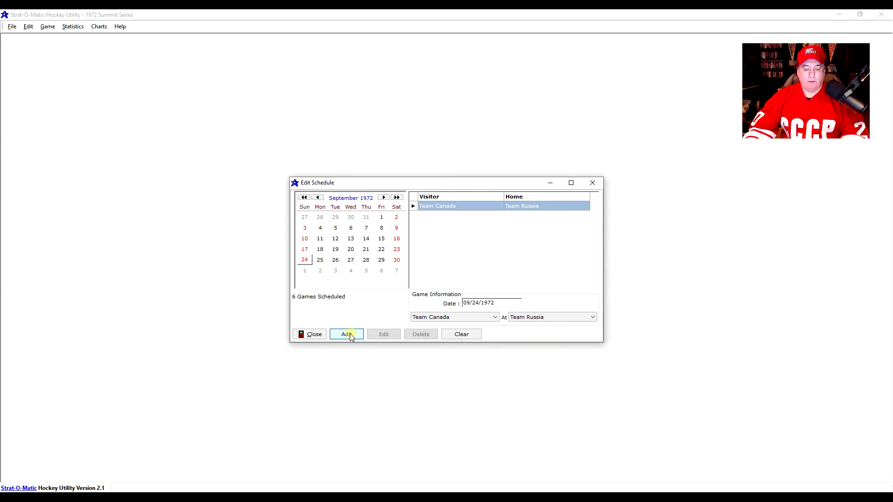
Schedule a game on 09/26/1972 with Team Canada visiting Team Russia.
left_click(335, 260)
left_click(483, 317)
left_click(467, 326)
left_click(556, 317)
left_click(541, 332)
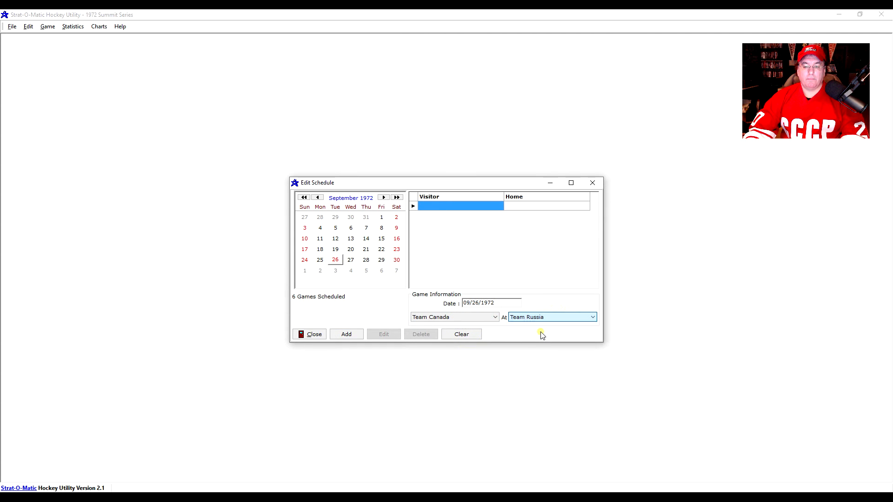
left_click(354, 335)
Schedule a game on 09/28/1972 with Team Canada visiting Team Russia and close the schedule editor.
left_click(366, 261)
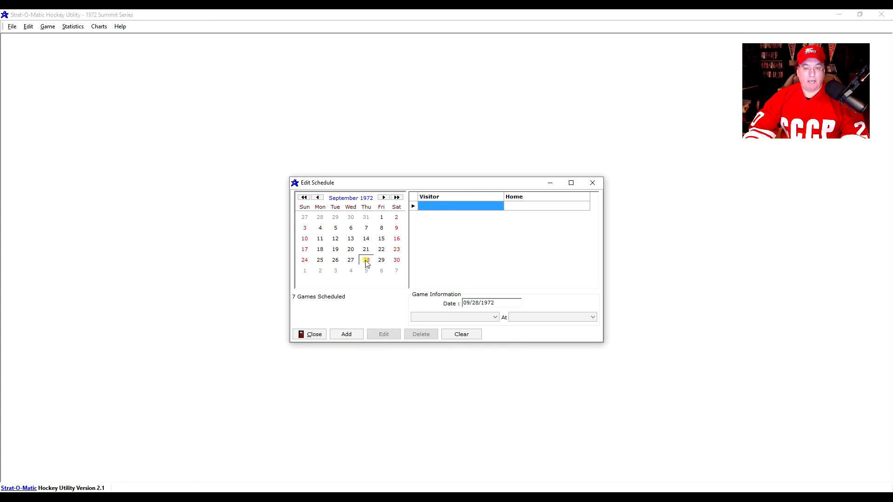
left_click(431, 318)
left_click(434, 325)
left_click(530, 317)
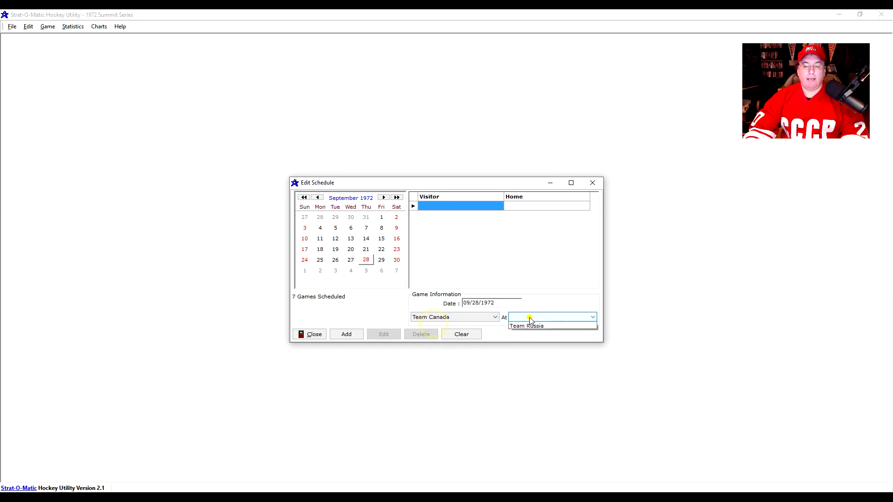
left_click(529, 330)
left_click(345, 335)
left_click(313, 338)
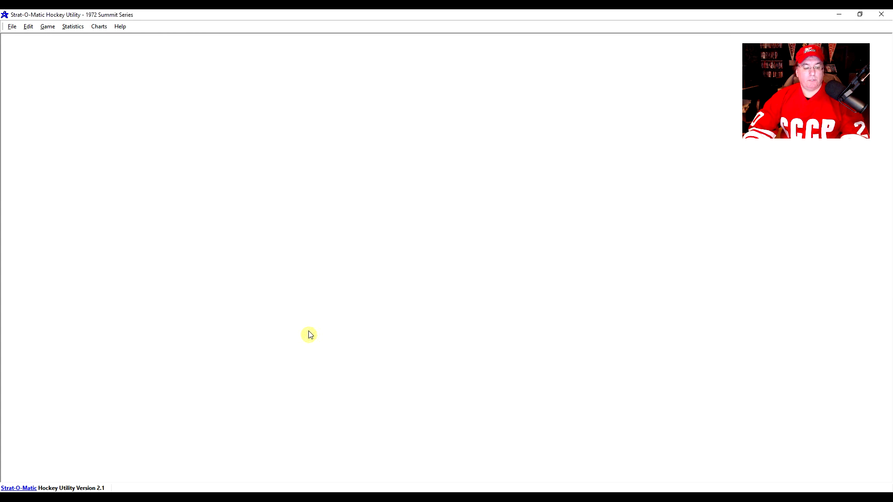
Review the league's conference, division and team setup and Team Canada's skater list.
left_click(28, 26)
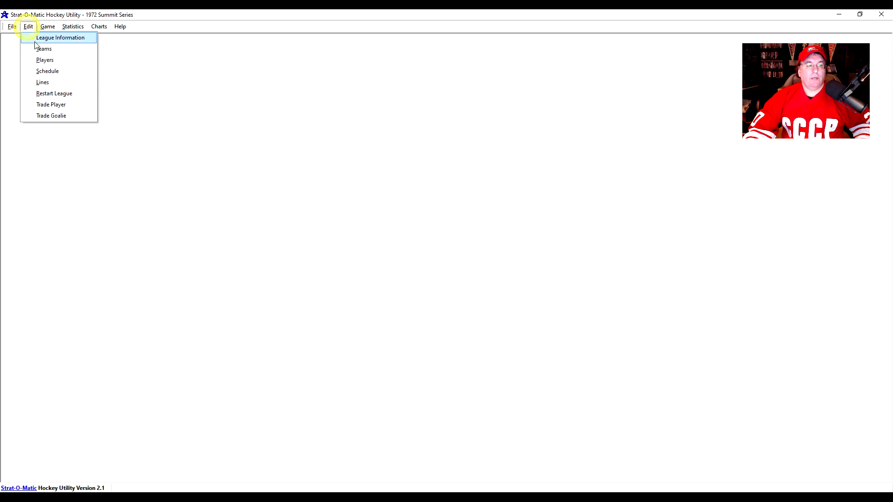
left_click(36, 47)
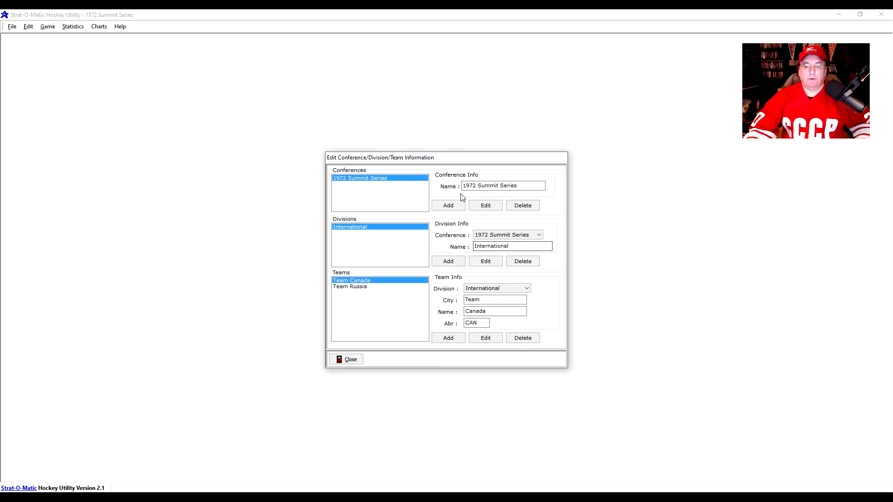
left_click(347, 360)
left_click(28, 27)
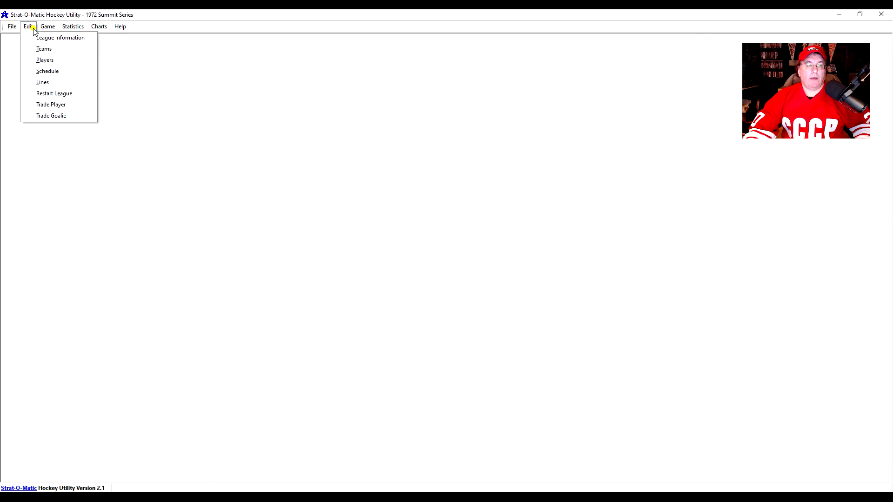
left_click(37, 57)
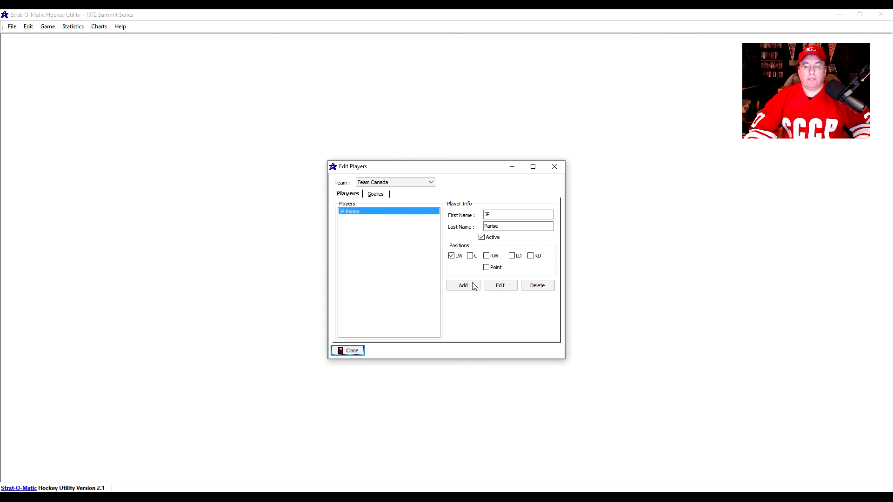
left_click(351, 351)
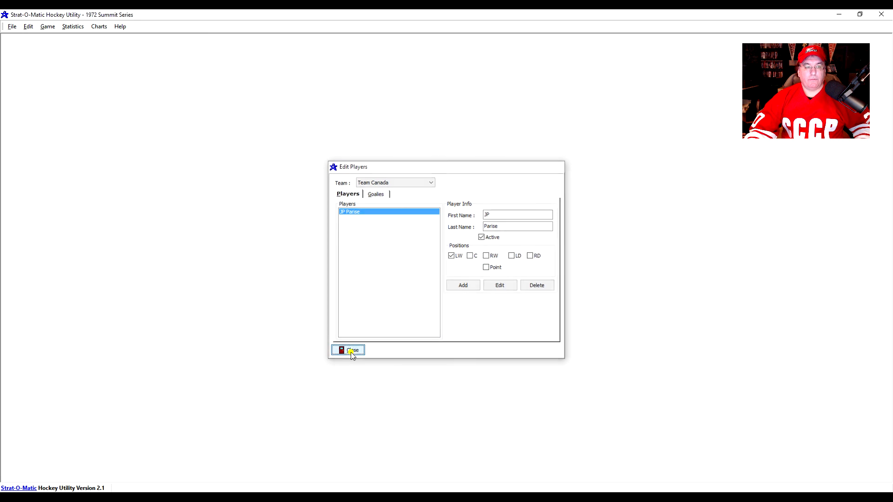
Review the saved schedule and the list of league games available to play, leaving without starting a game.
left_click(28, 26)
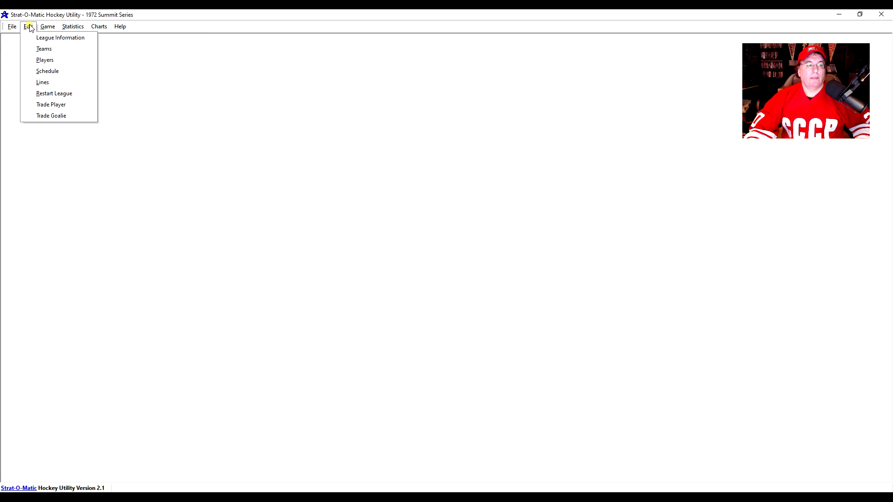
left_click(49, 71)
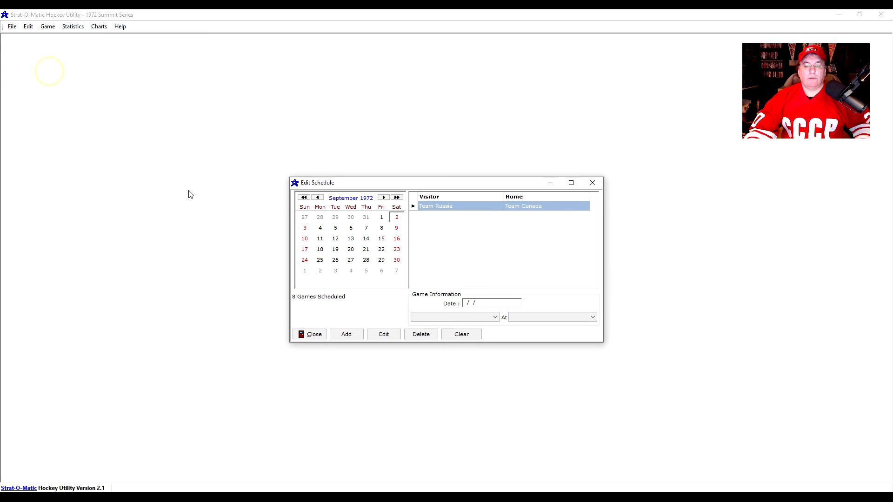
left_click(309, 335)
left_click(47, 27)
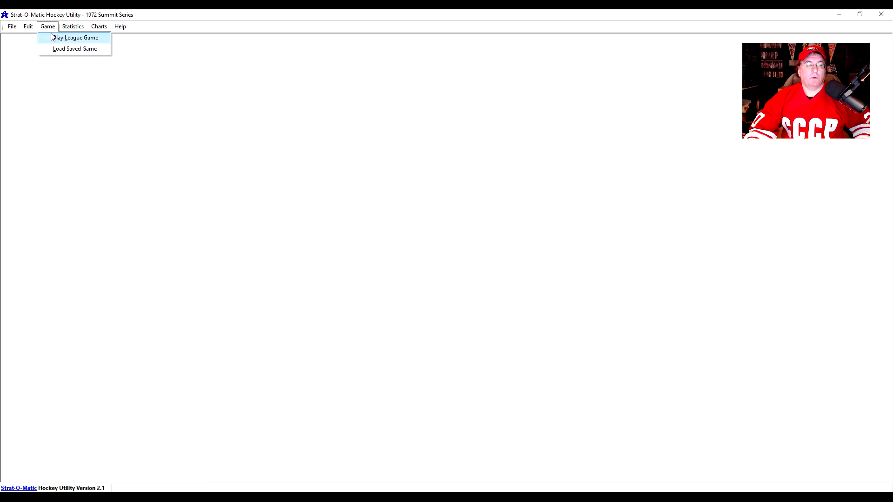
left_click(55, 38)
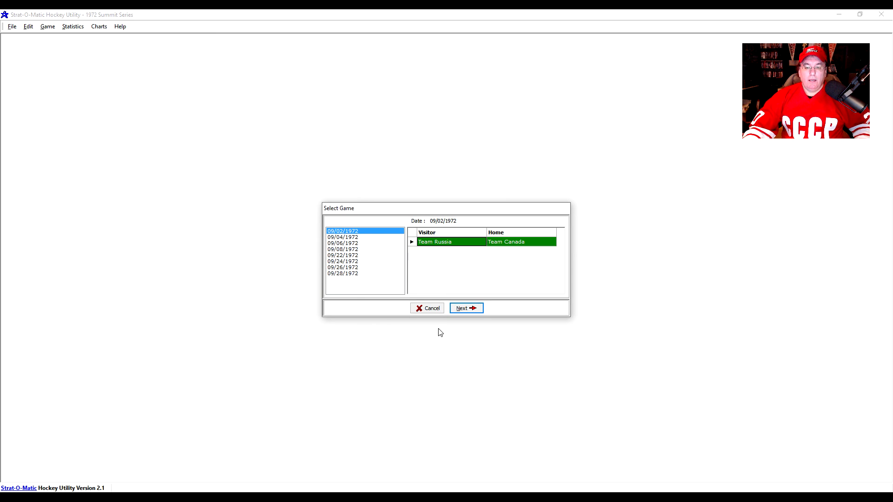
left_click(427, 310)
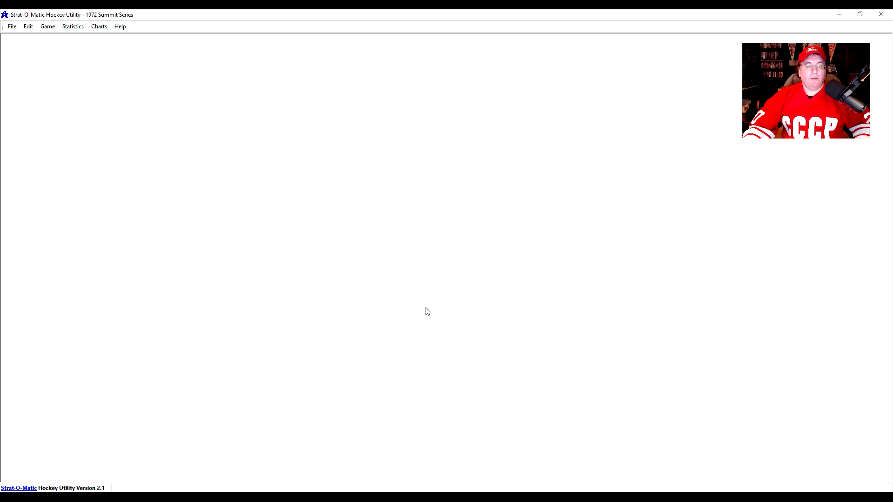
left_click(30, 27)
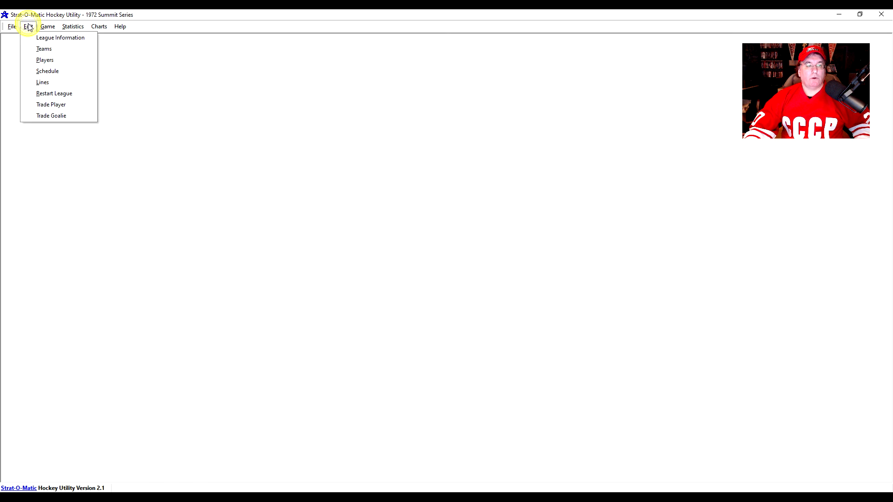
left_click(33, 27)
left_click(29, 27)
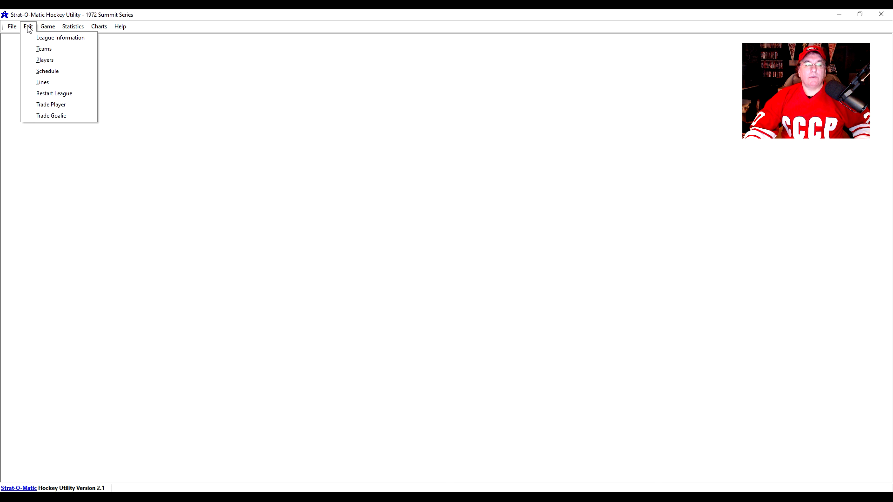
left_click(29, 28)
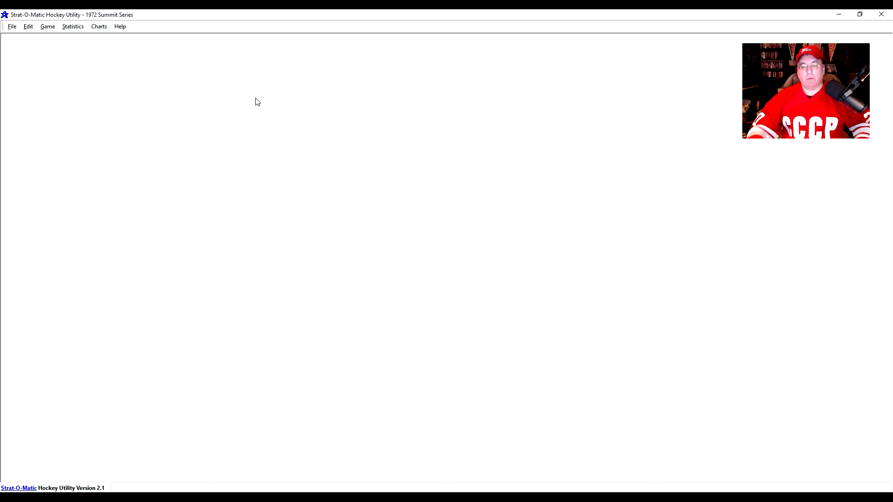